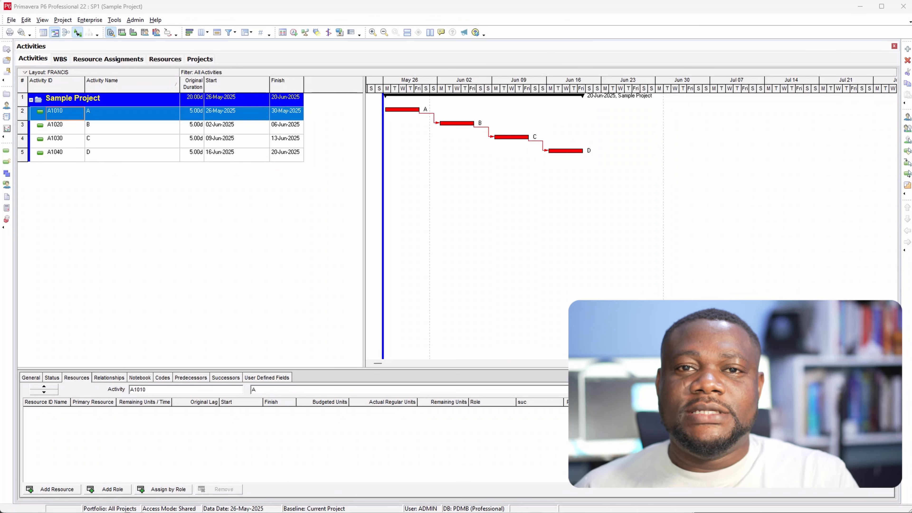
key("Down")
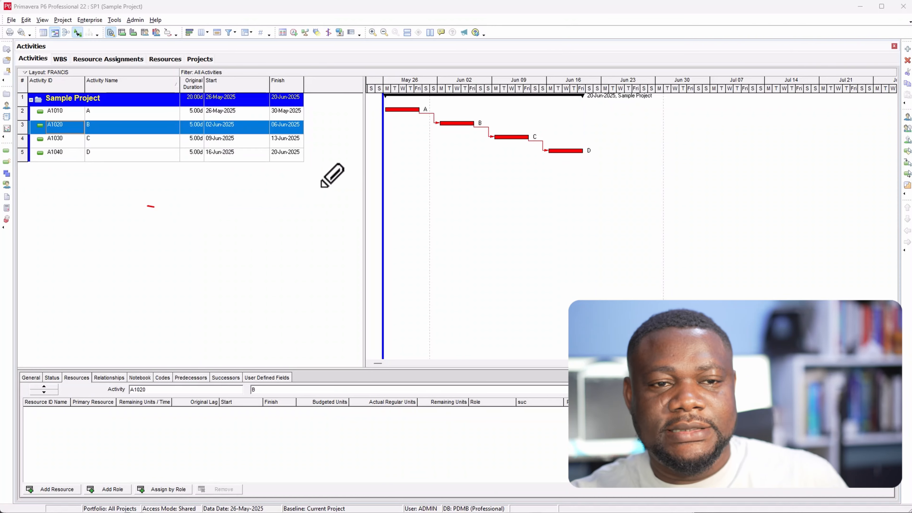
left_click_drag(394, 127, 597, 164)
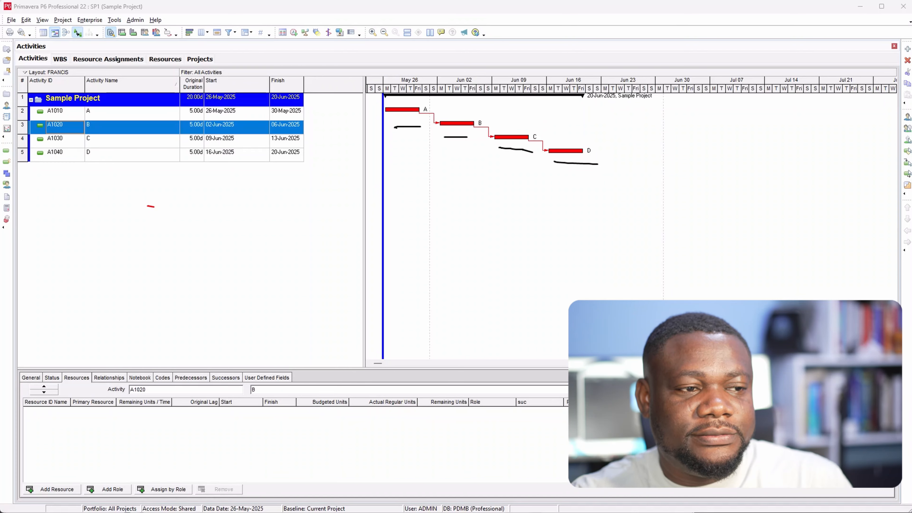
key("Escape")
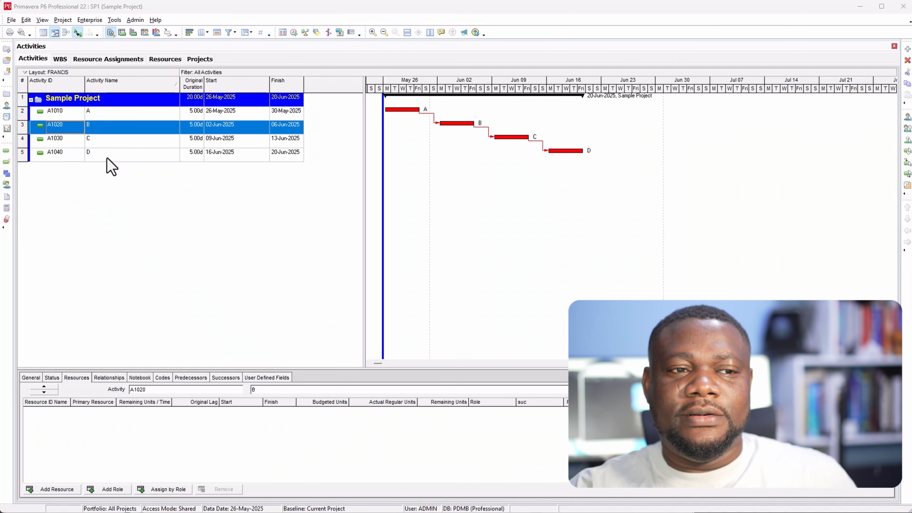
Mark activity A as started on 26-May-2025 and finished on 30-May-2025.
left_click(104, 115)
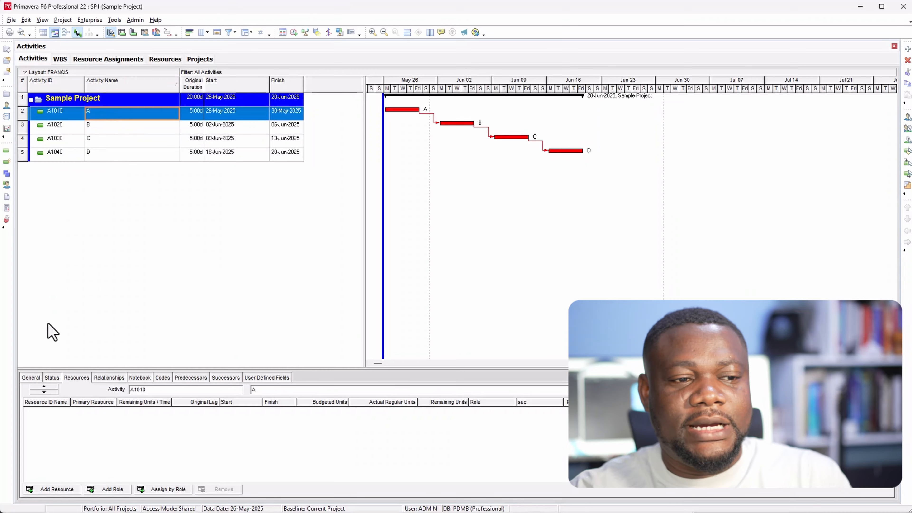
left_click(52, 378)
left_click(241, 430)
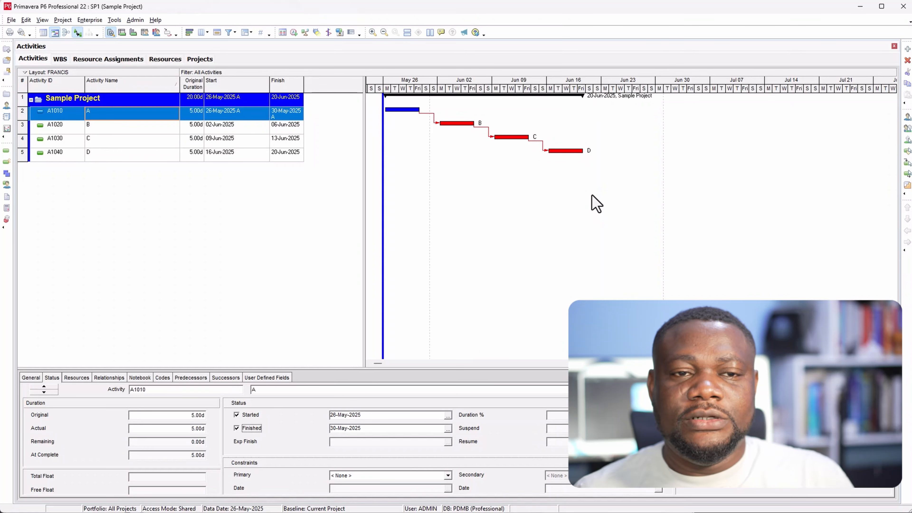
Reschedule the project using its own data date.
left_click(294, 32)
left_click_drag(149, 239, 419, 220)
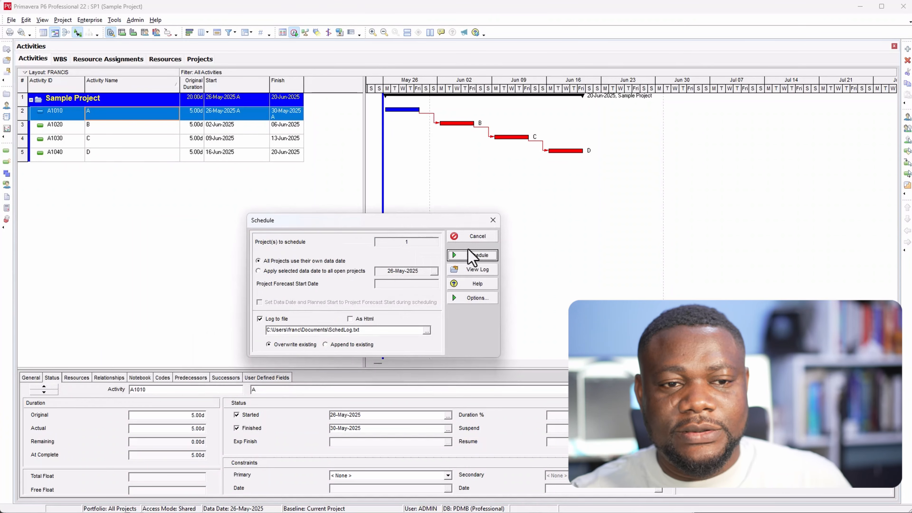
left_click(471, 255)
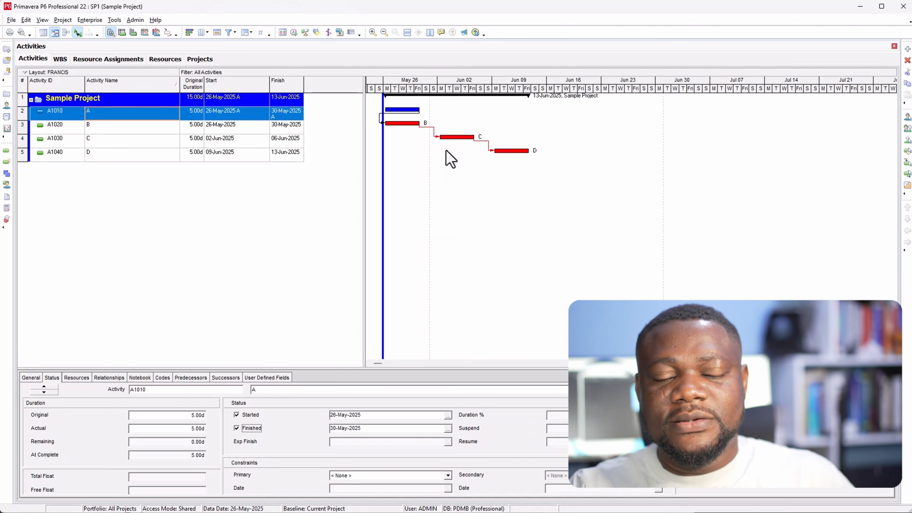
Examine the general scheduling options of the Sample Project, including the logic used for progressed activities.
left_click(294, 32)
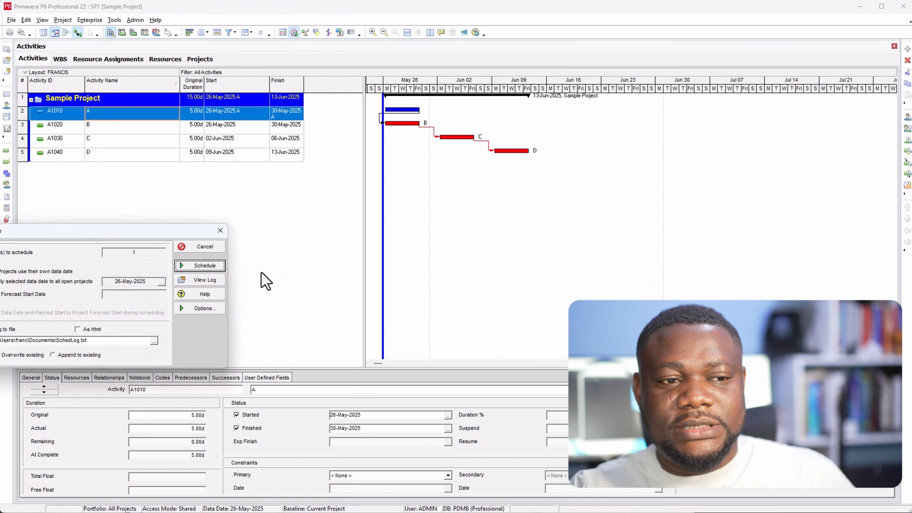
left_click_drag(159, 236, 570, 178)
left_click(621, 253)
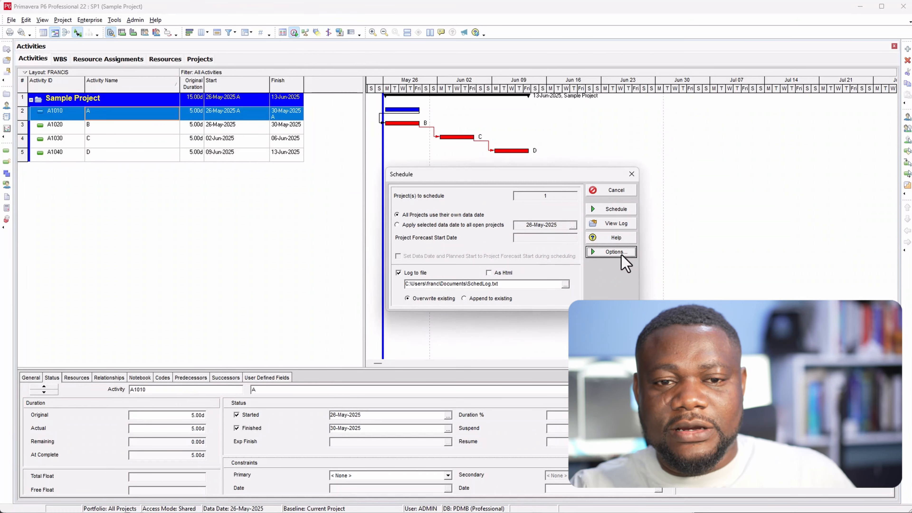
left_click_drag(166, 138, 534, 140)
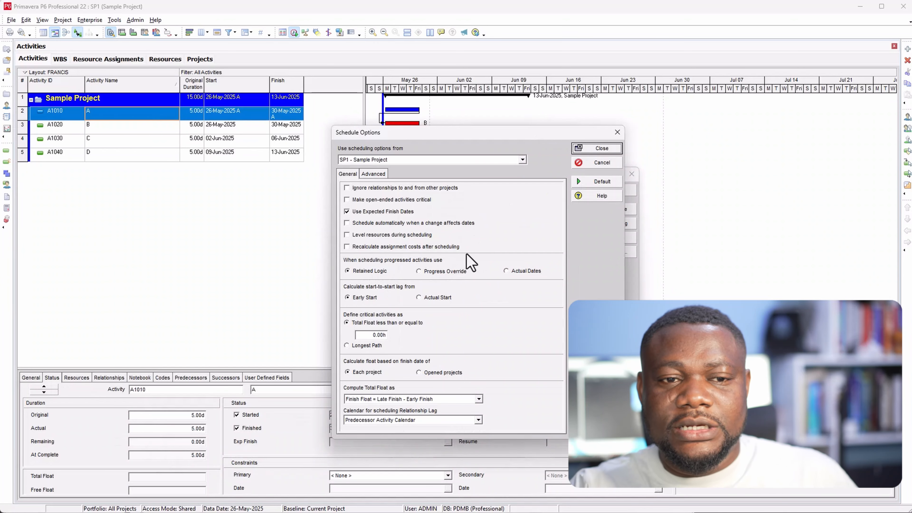
left_click_drag(449, 137, 449, 215)
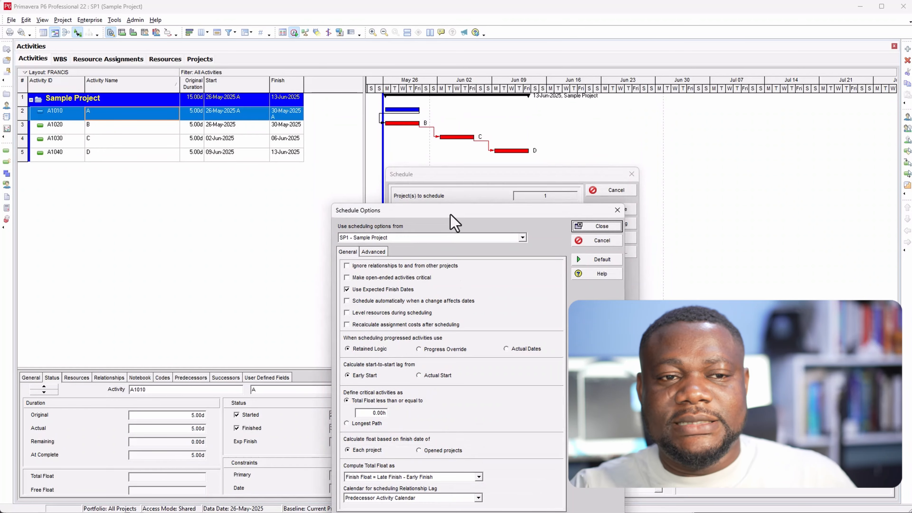
left_click(601, 226)
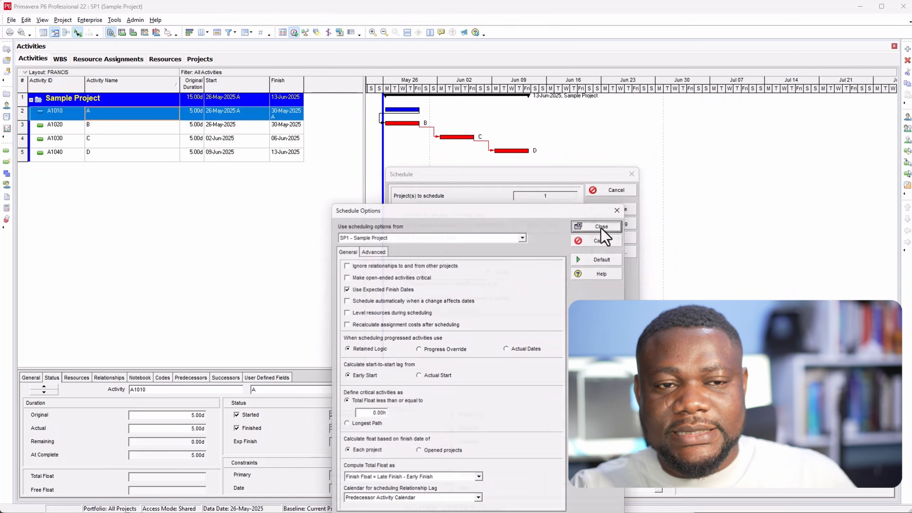
Apply a data date of 30-May-2025 to all open projects and reschedule.
left_click(449, 227)
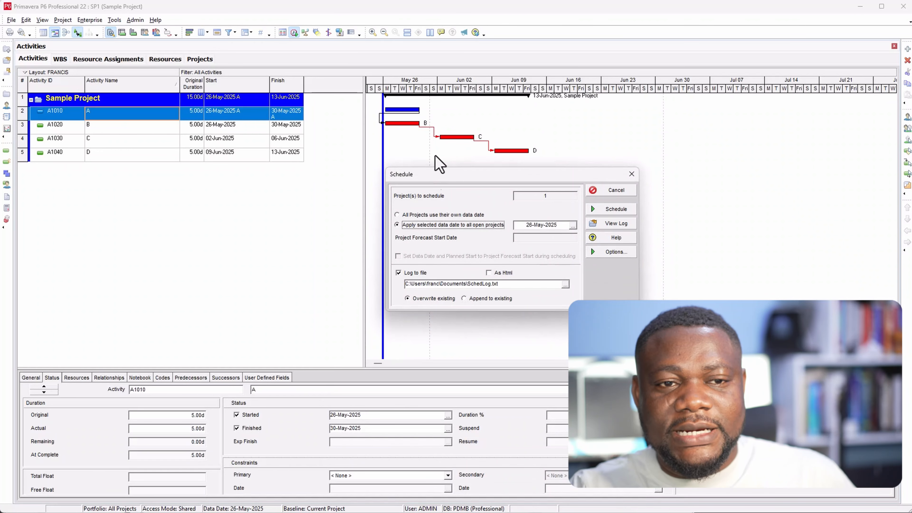
left_click(572, 226)
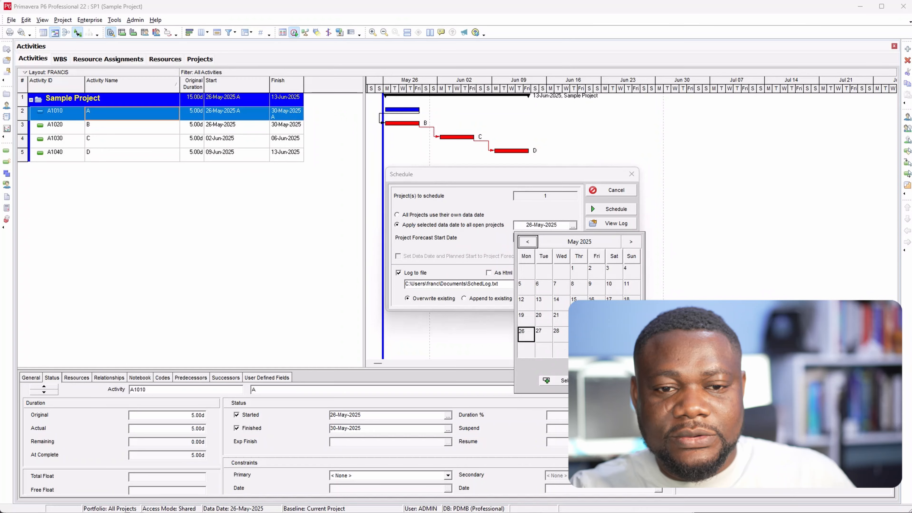
left_click(551, 380)
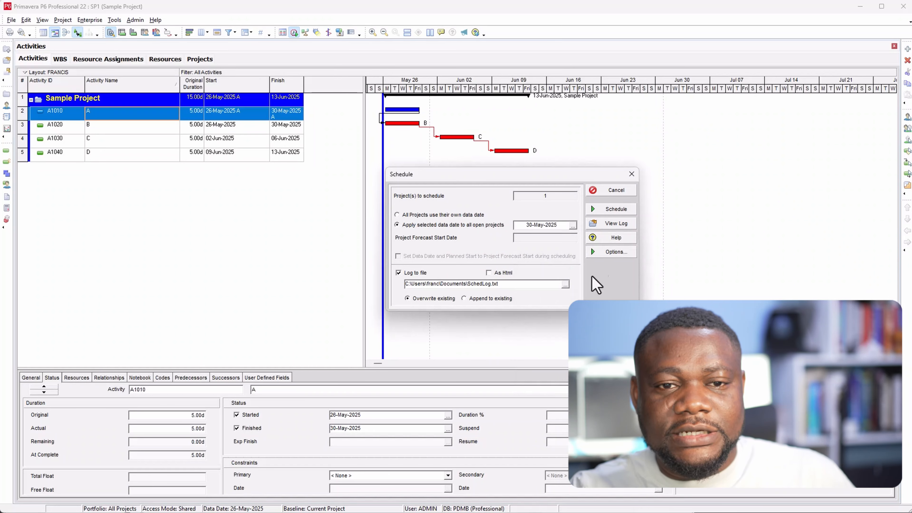
left_click(614, 211)
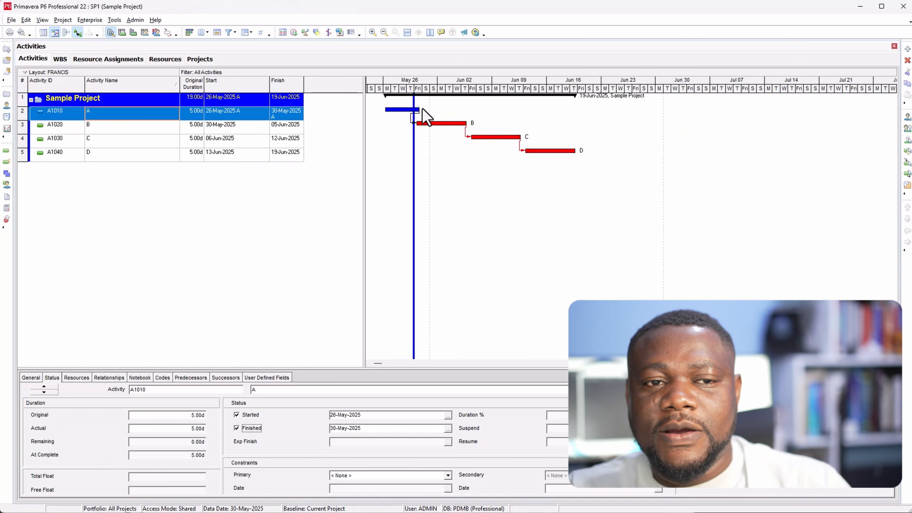
Set the data date for all open projects back to 26-May-2025 and reschedule.
left_click(293, 33)
left_click_drag(151, 231, 542, 232)
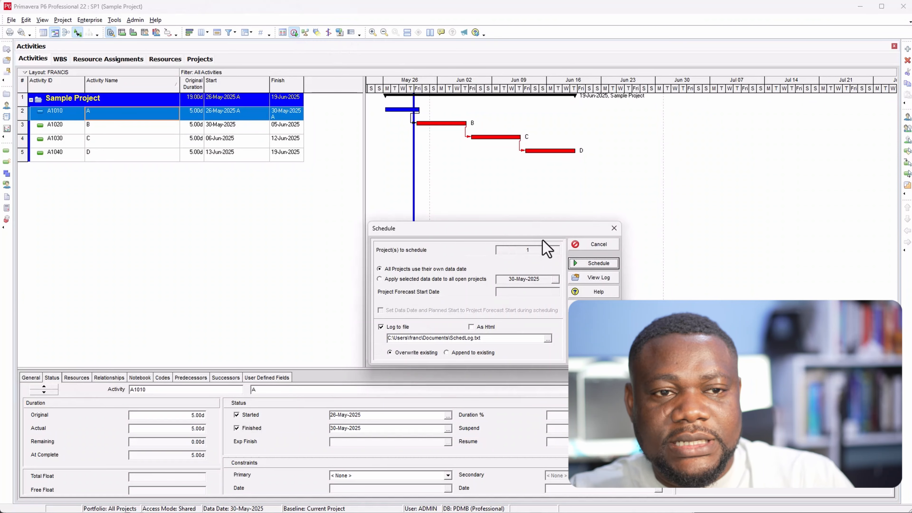
left_click(481, 279)
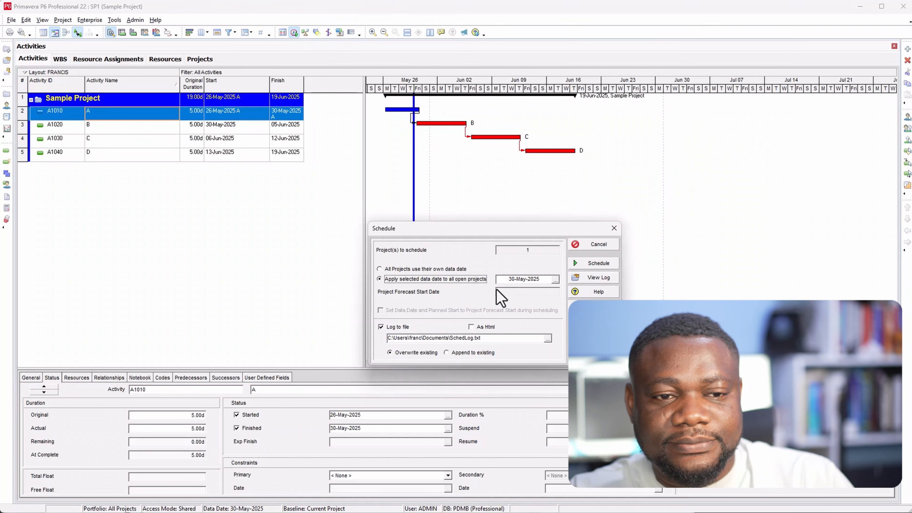
left_click(555, 280)
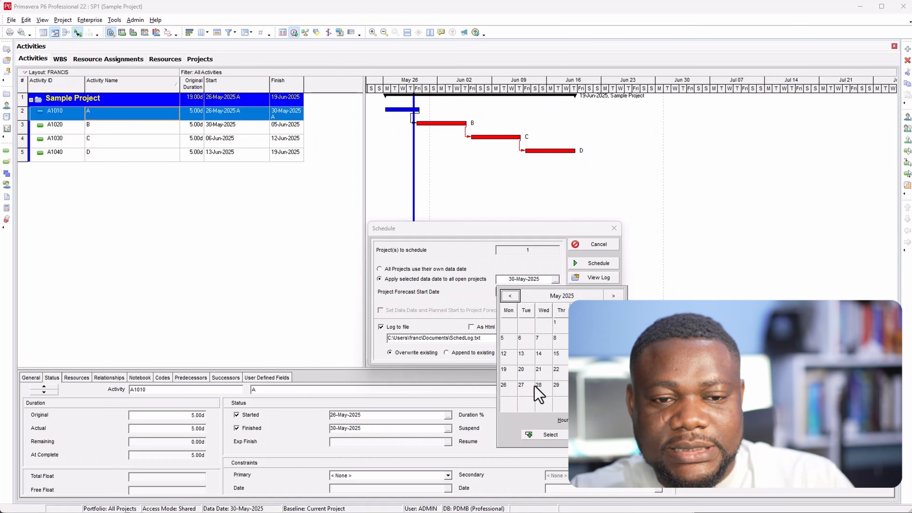
left_click(510, 390)
left_click(550, 434)
left_click(590, 265)
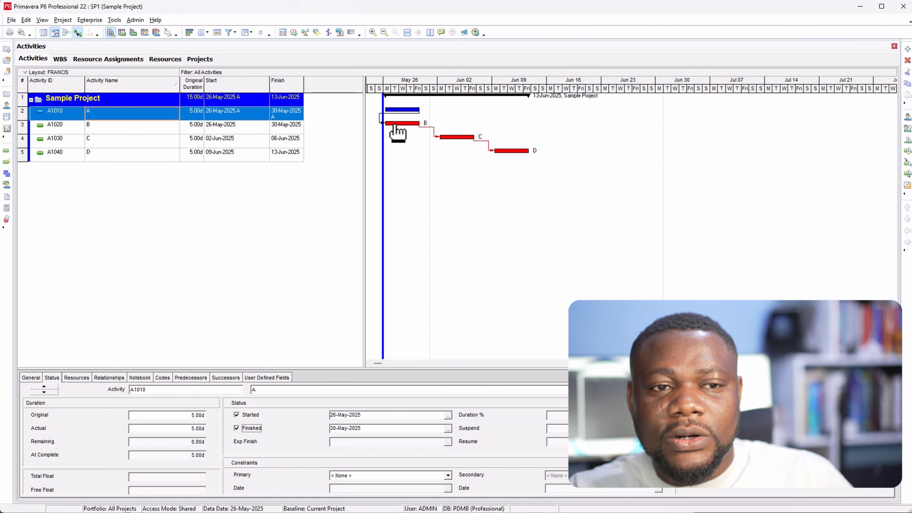
Try to move activity B's bar to 30-May-2025 in the Gantt chart, declining the Start On or After constraint.
left_click_drag(397, 131, 449, 124)
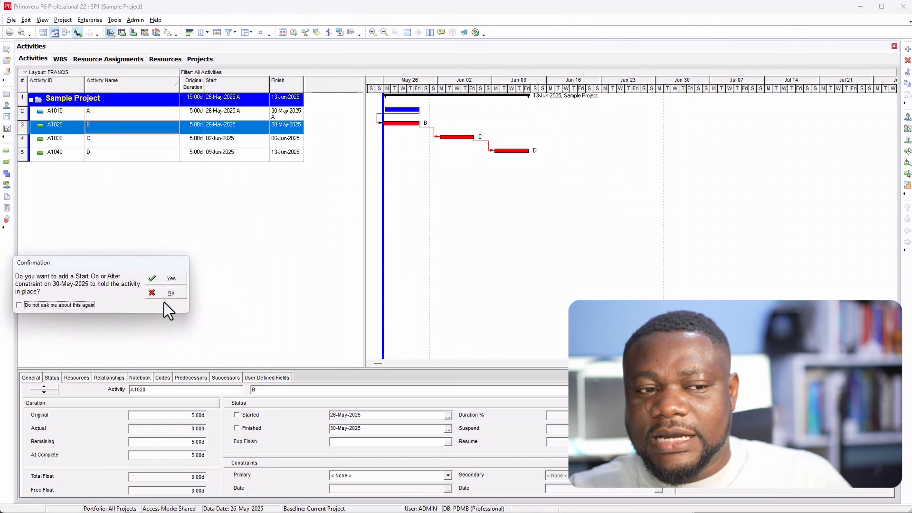
left_click(163, 293)
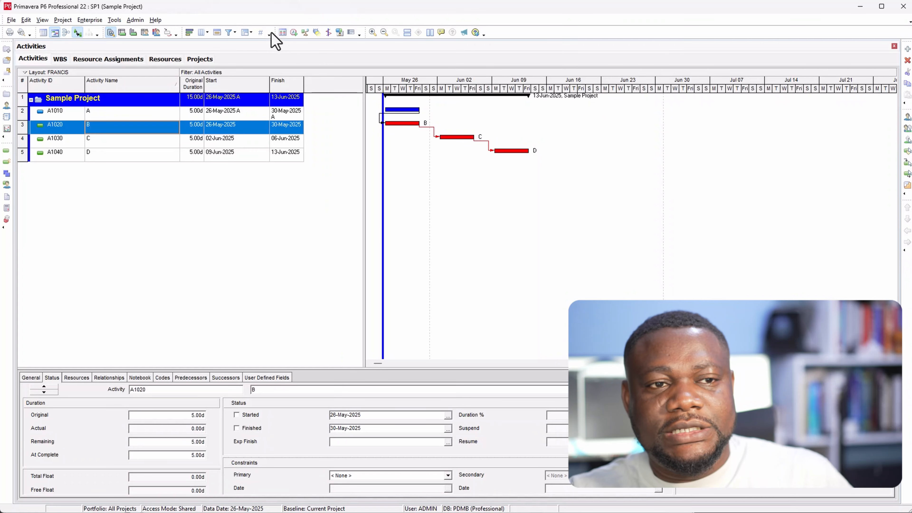
Set progressed activities to be scheduled by Actual Dates, save the settings, and reschedule with the 26-May-2025 data date.
left_click(293, 32)
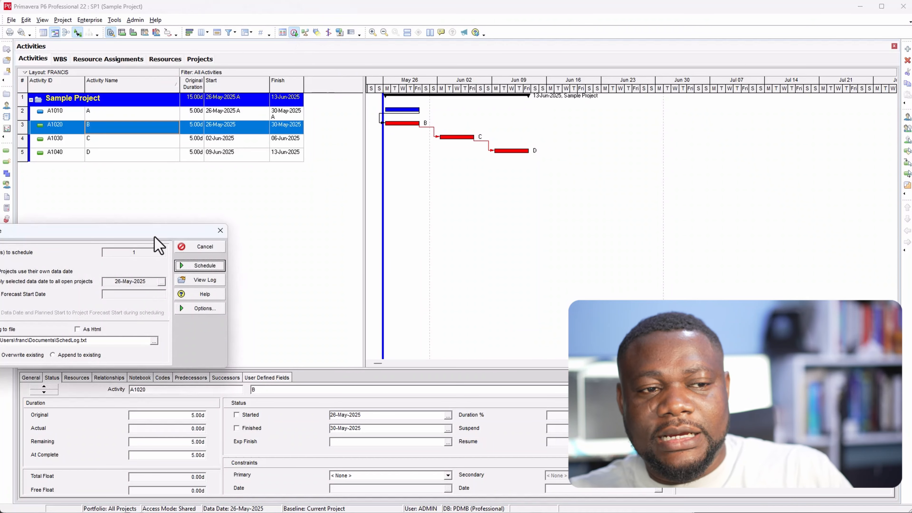
left_click_drag(154, 230, 508, 230)
left_click(430, 278)
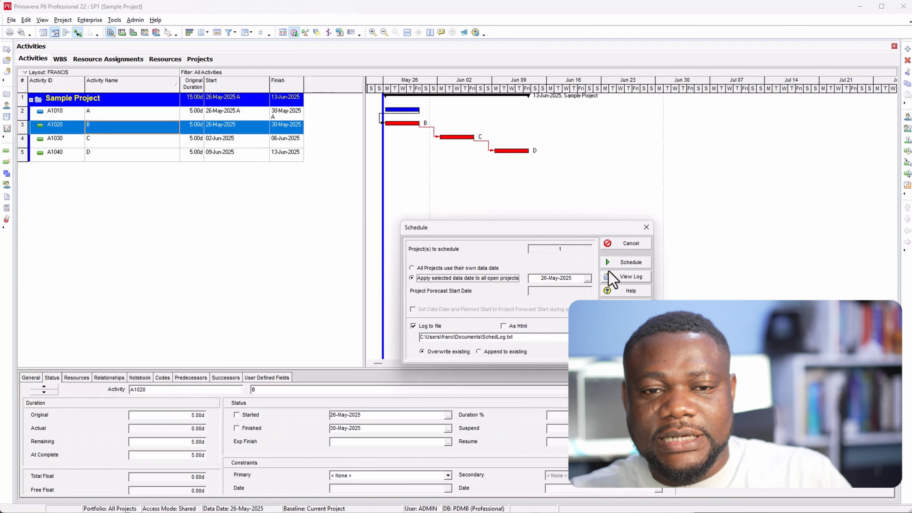
left_click(626, 305)
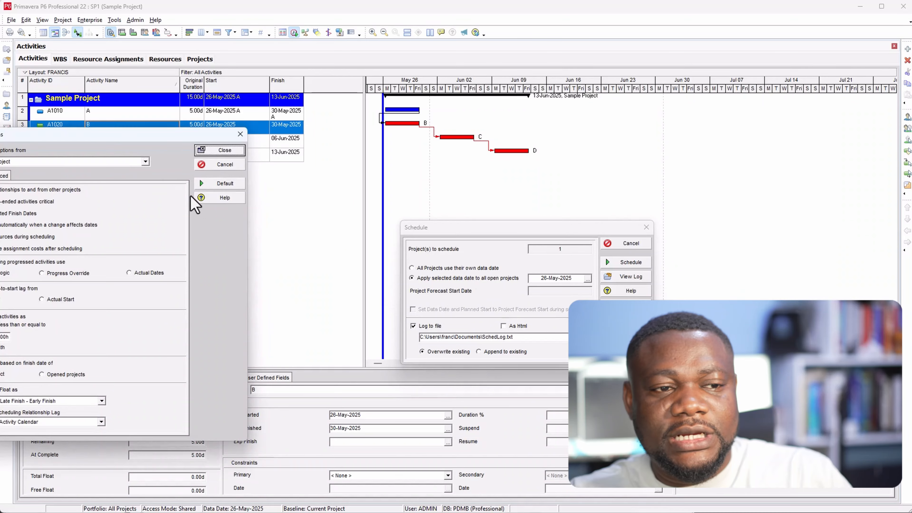
left_click_drag(149, 143, 605, 143)
left_click(614, 274)
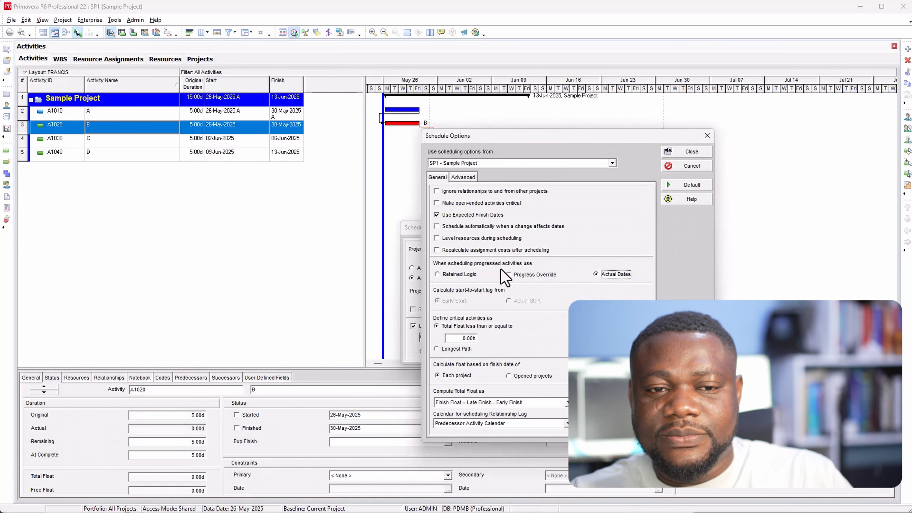
left_click(667, 153)
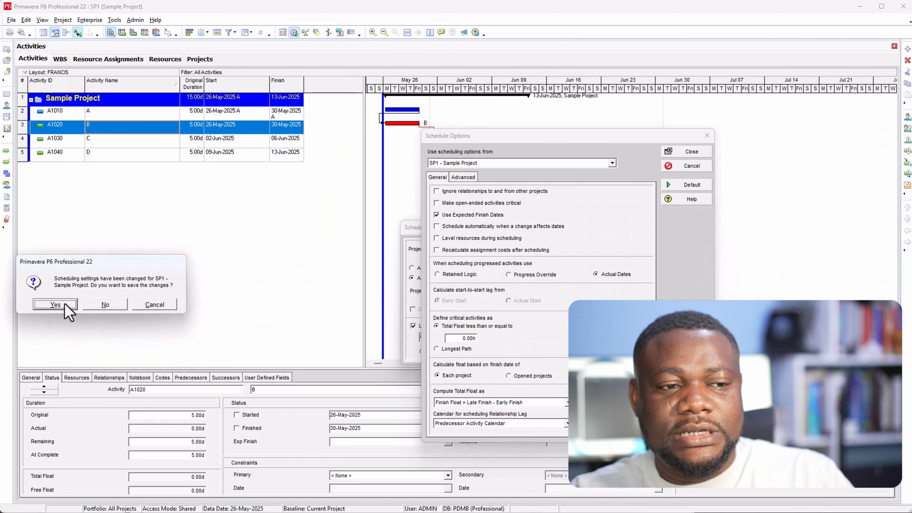
left_click(54, 304)
left_click(639, 264)
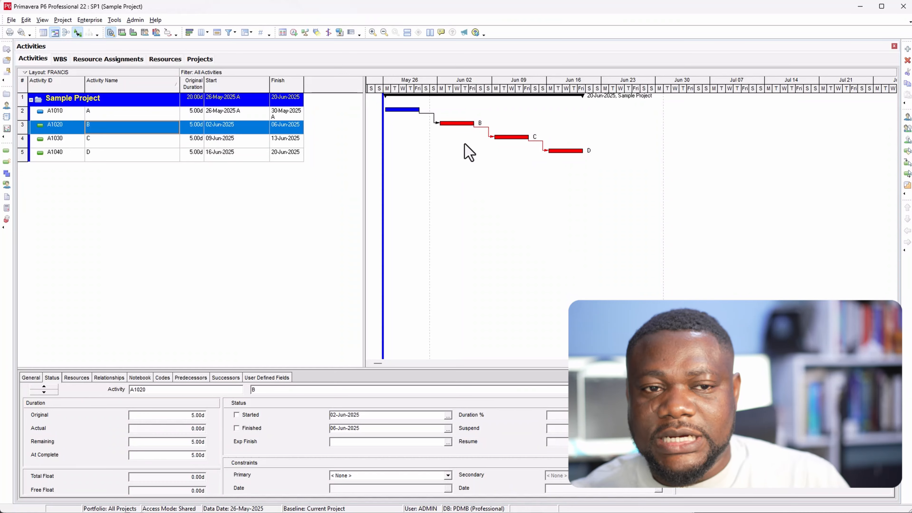
Reopen activity A by clearing its Finished status with a remaining duration of 2 days, and reschedule the project.
left_click(407, 107)
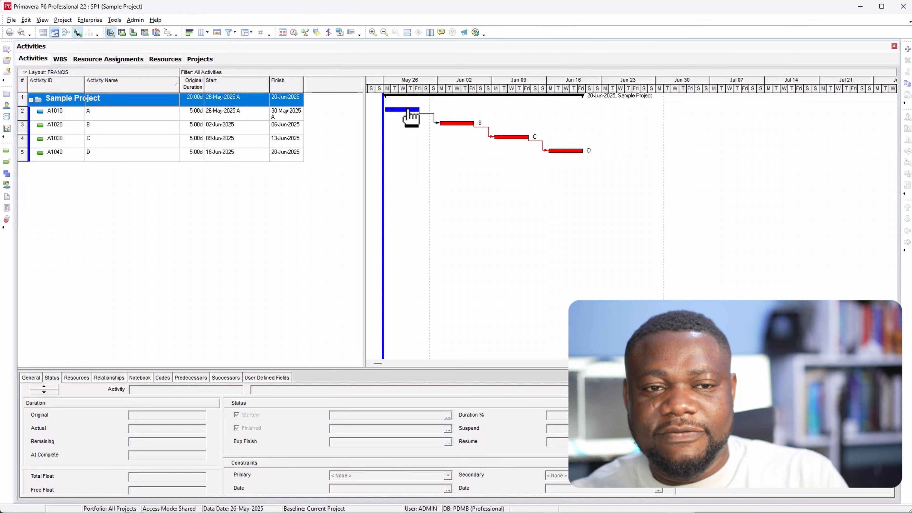
left_click(408, 110)
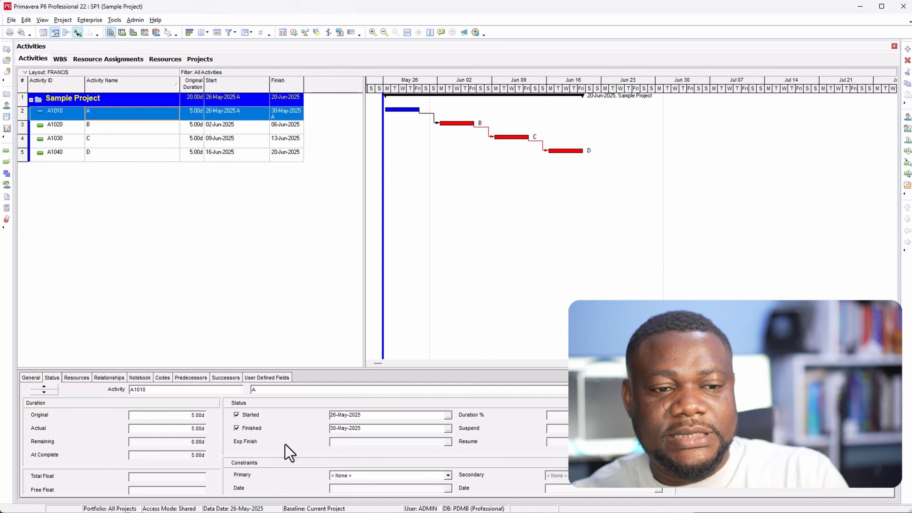
left_click(251, 428)
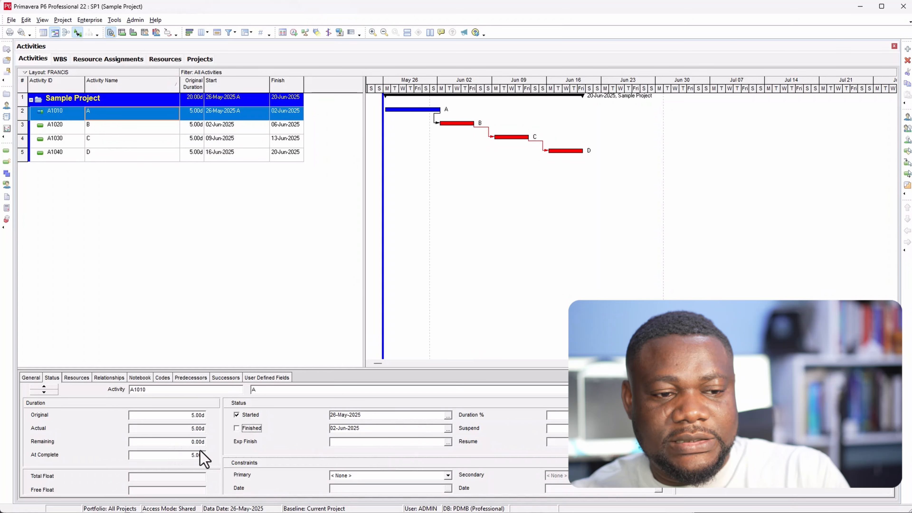
left_click(196, 441)
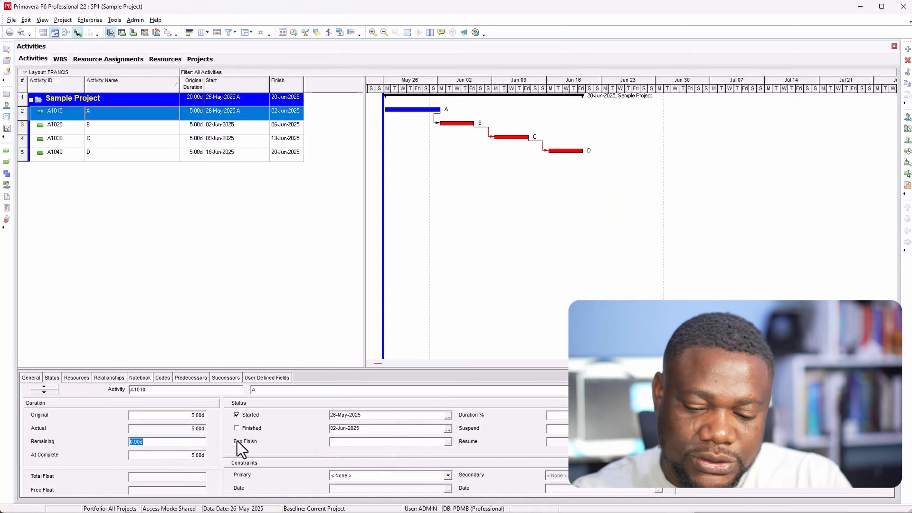
type("2")
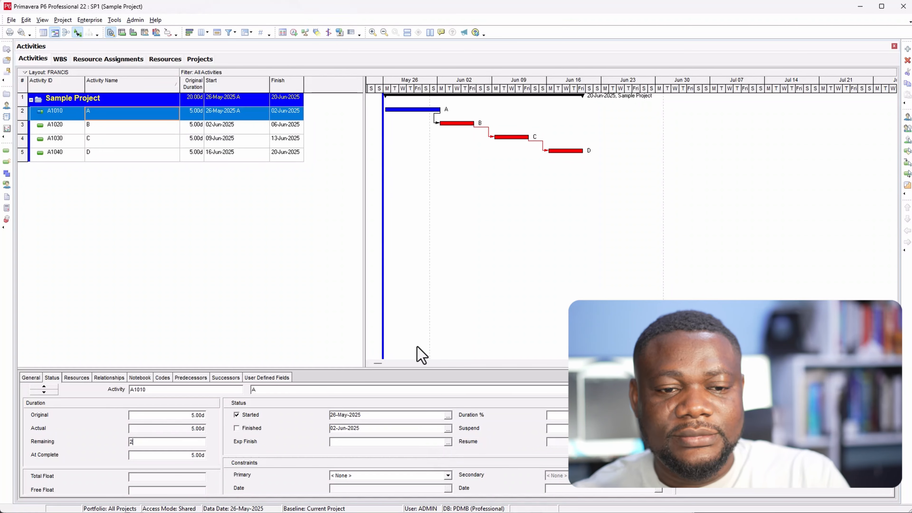
left_click(293, 32)
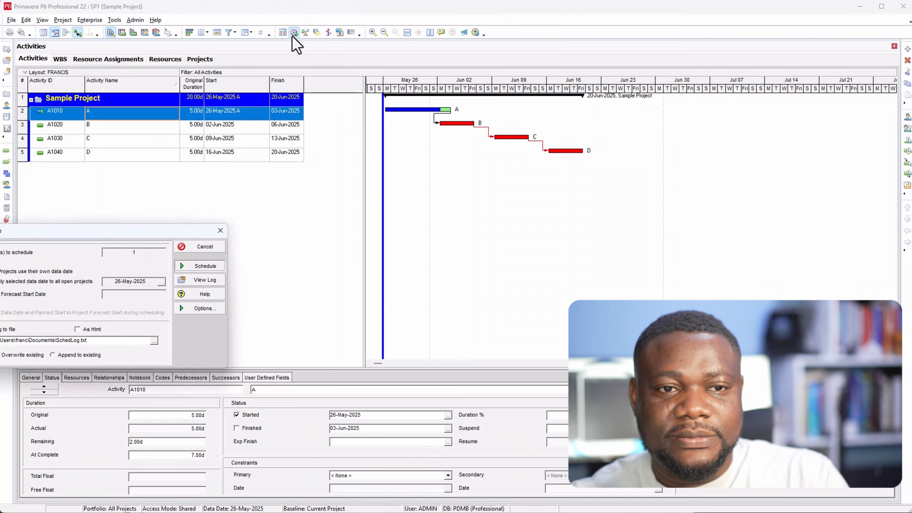
key("Return")
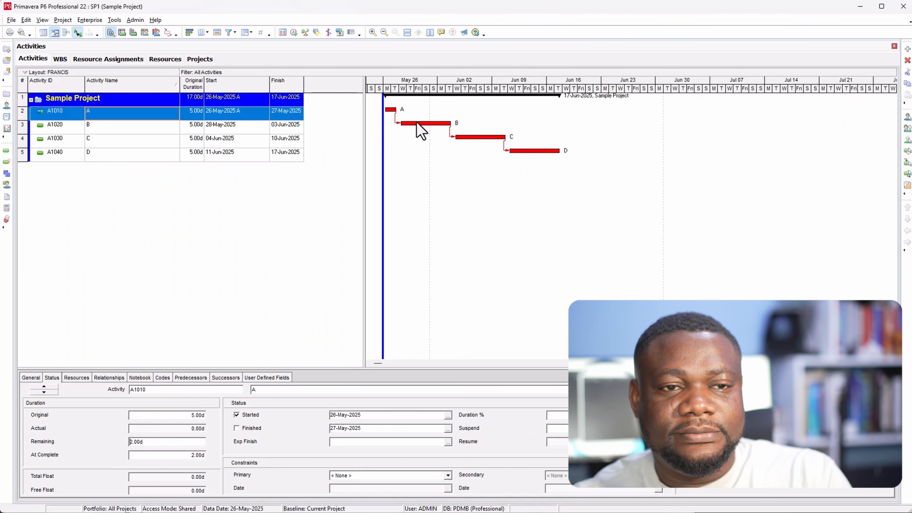
Apply a data date of 29-May-2025 to all open projects and reschedule.
left_click(294, 32)
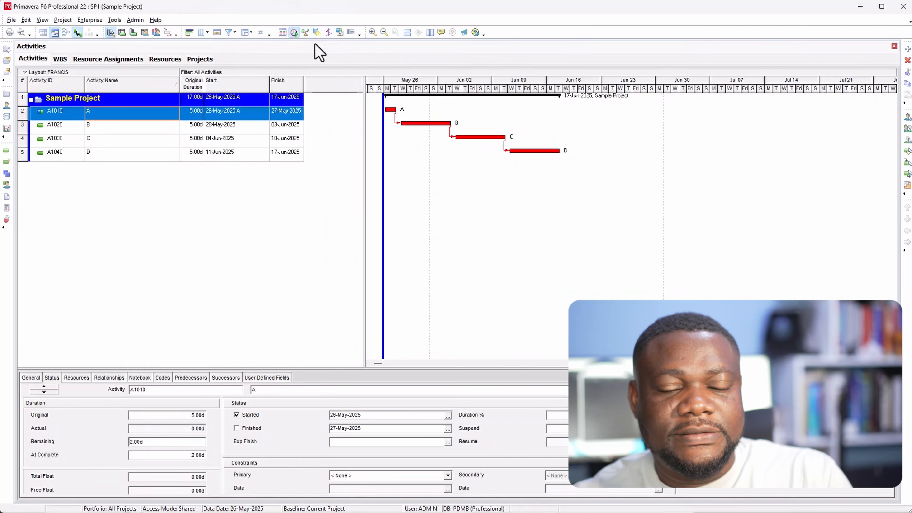
left_click(41, 282)
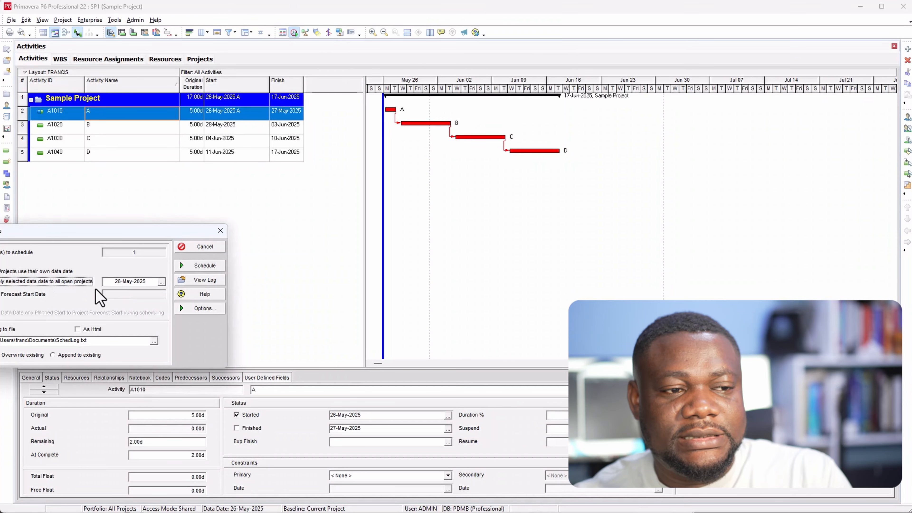
left_click(164, 282)
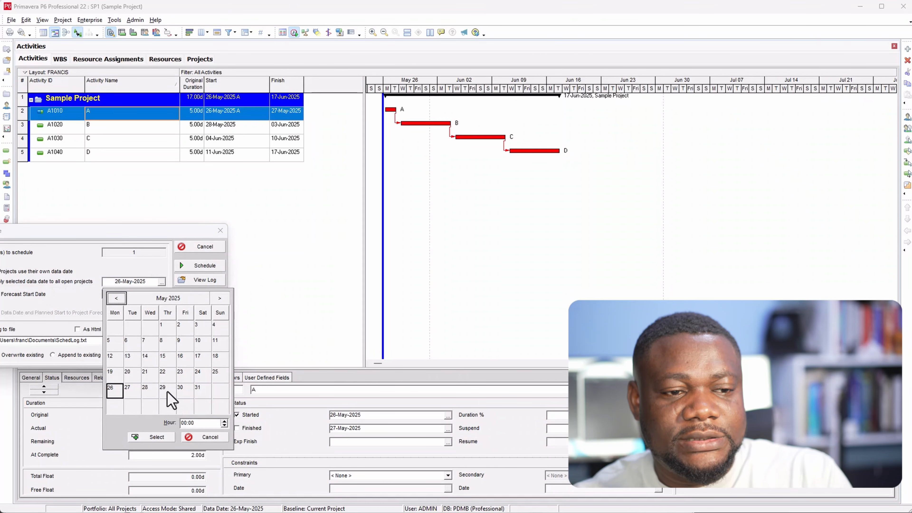
left_click(167, 391)
left_click(154, 437)
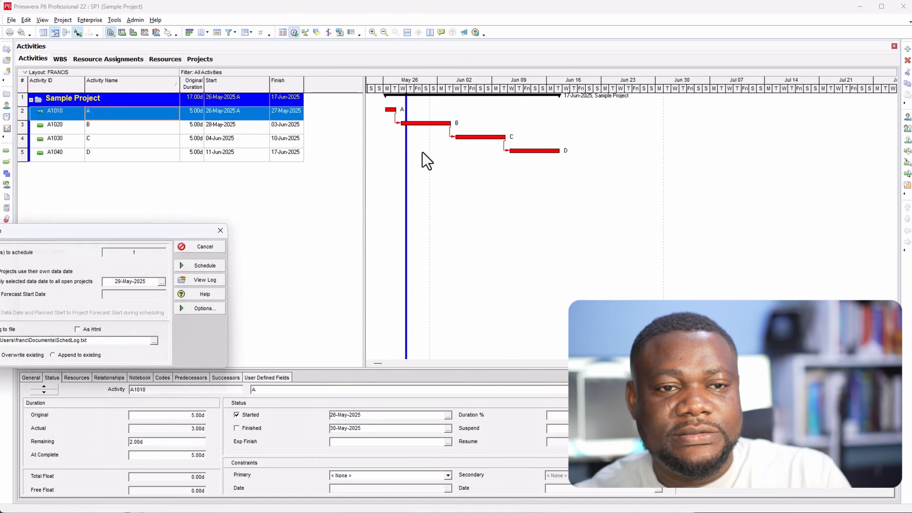
key("Return")
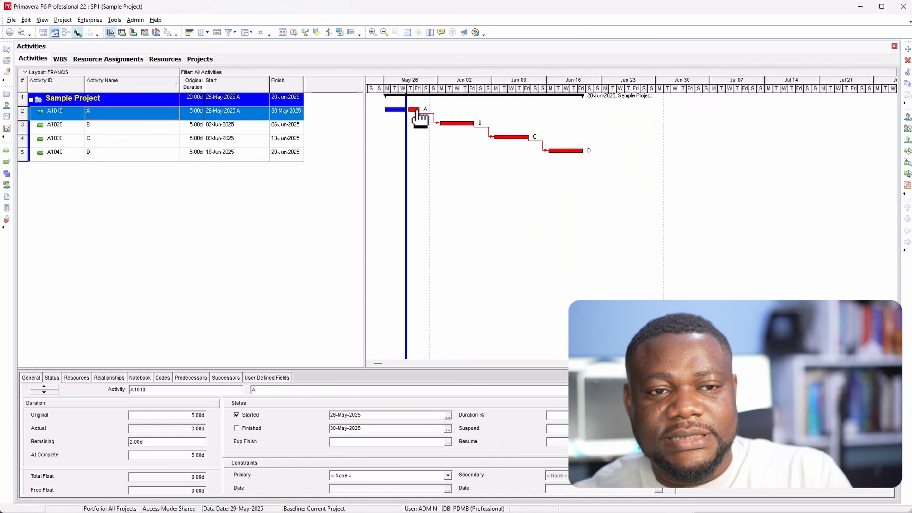
Mark activity B as started on 27-May-2025 and reschedule the project with the current data date.
left_click(467, 124)
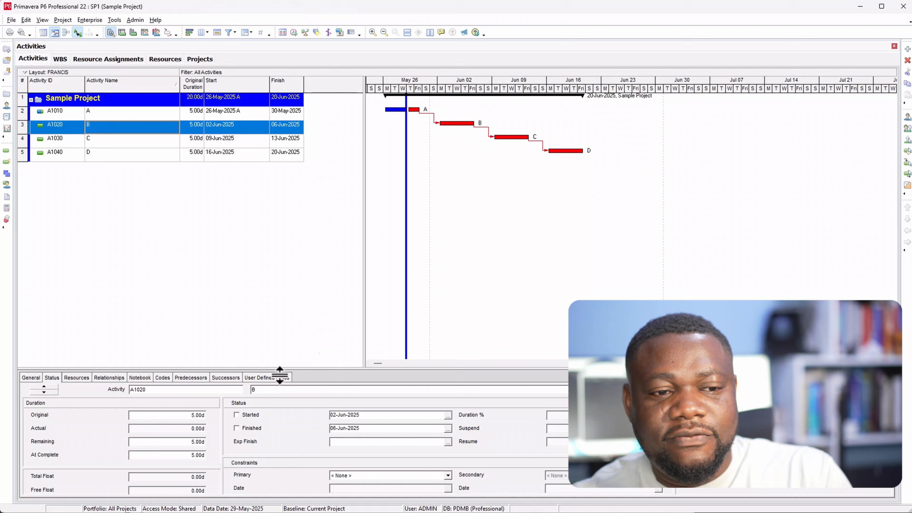
left_click(247, 414)
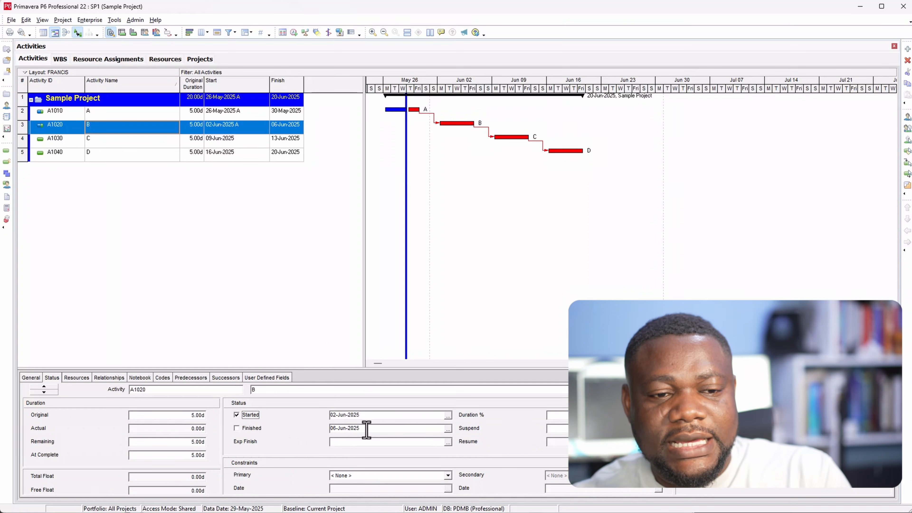
left_click(447, 415)
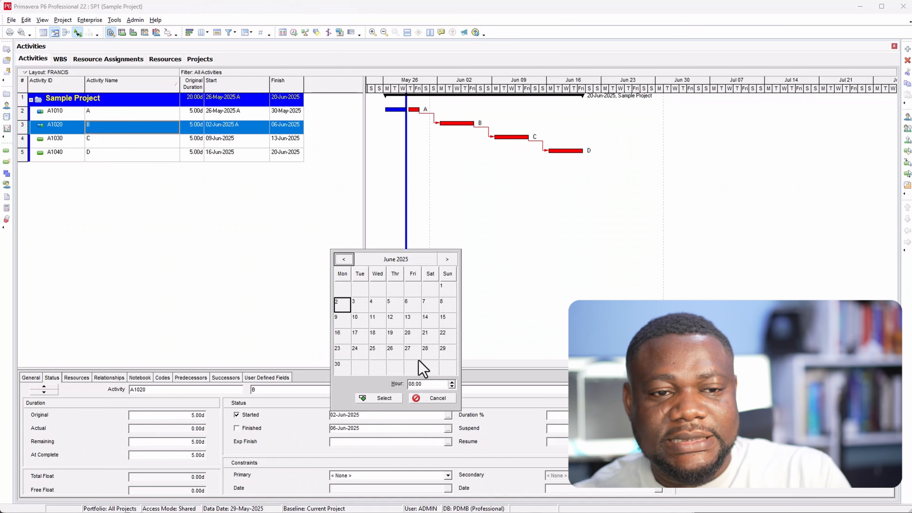
left_click(344, 259)
left_click(358, 352)
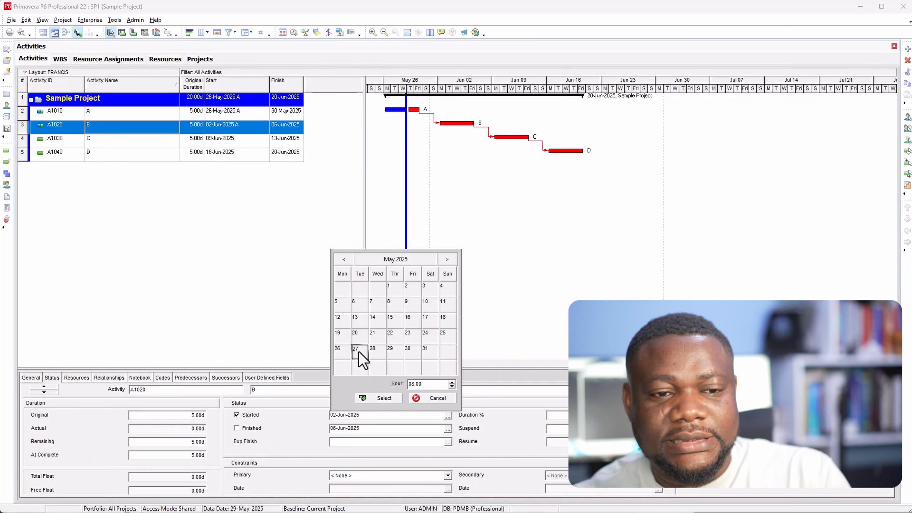
left_click(374, 398)
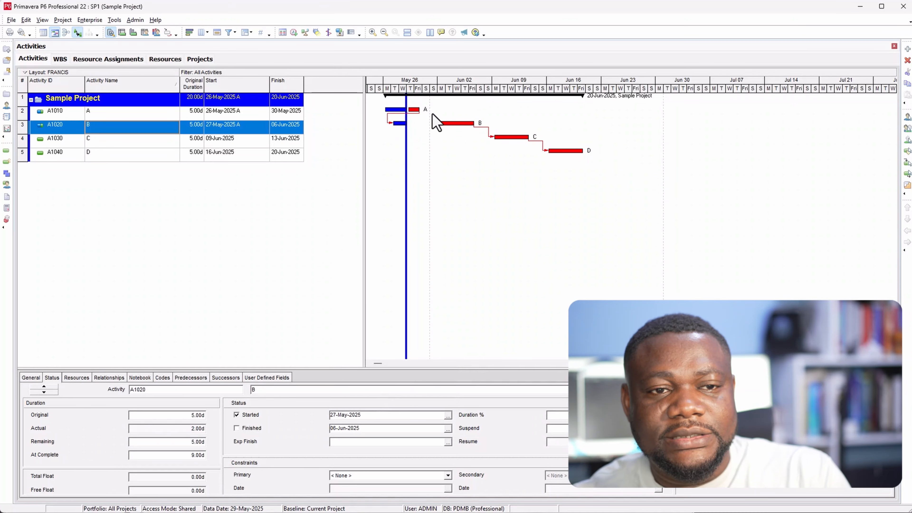
left_click(294, 32)
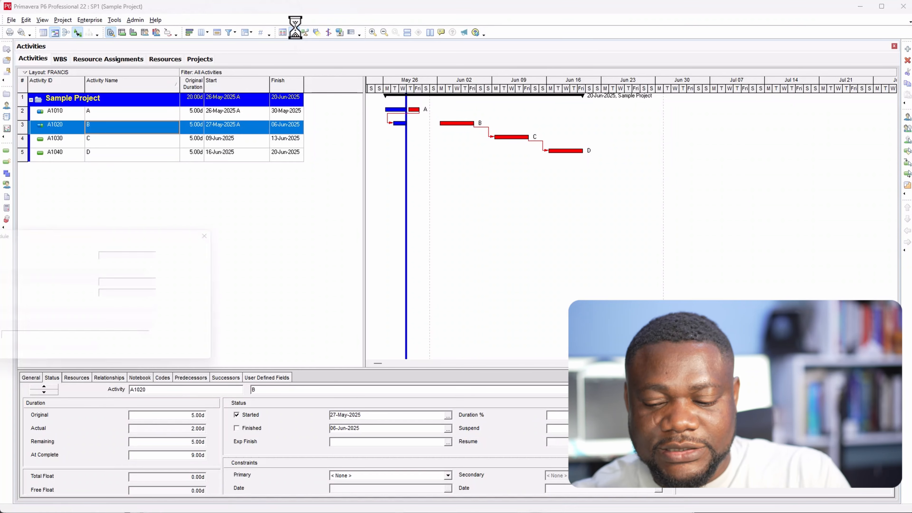
key("Return")
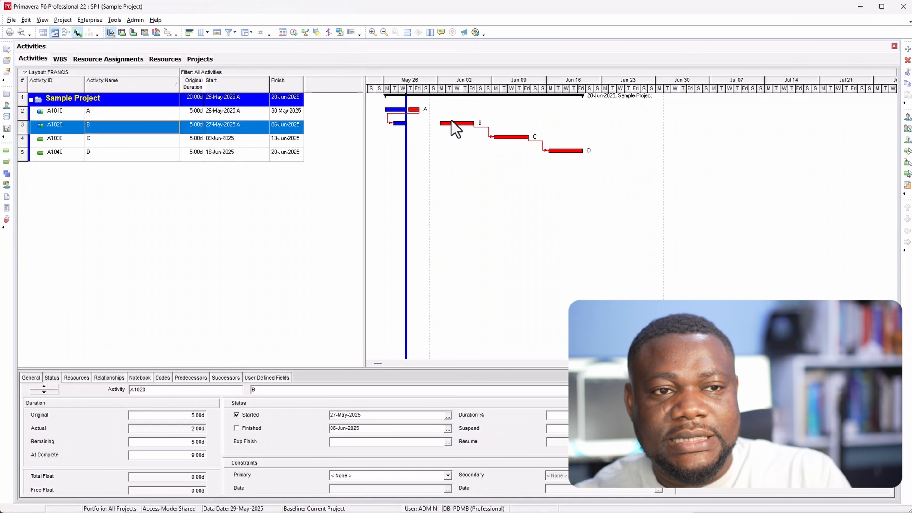
Set progressed activities to be scheduled by Progress Override, save the changed settings, and reschedule the project.
left_click(294, 34)
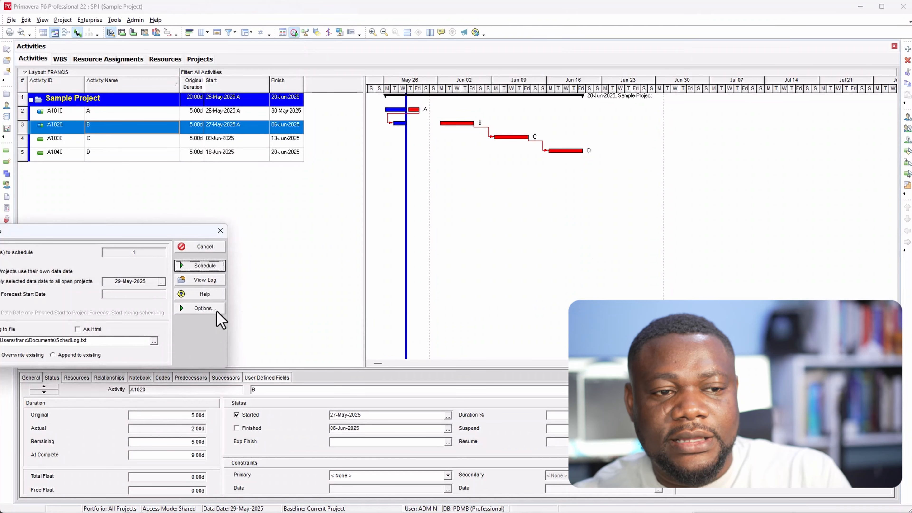
left_click(214, 308)
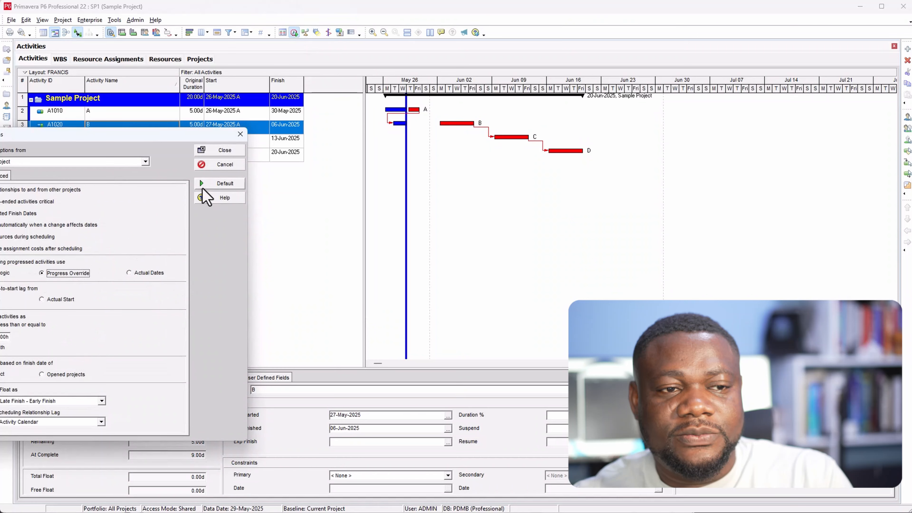
left_click(221, 153)
left_click(59, 304)
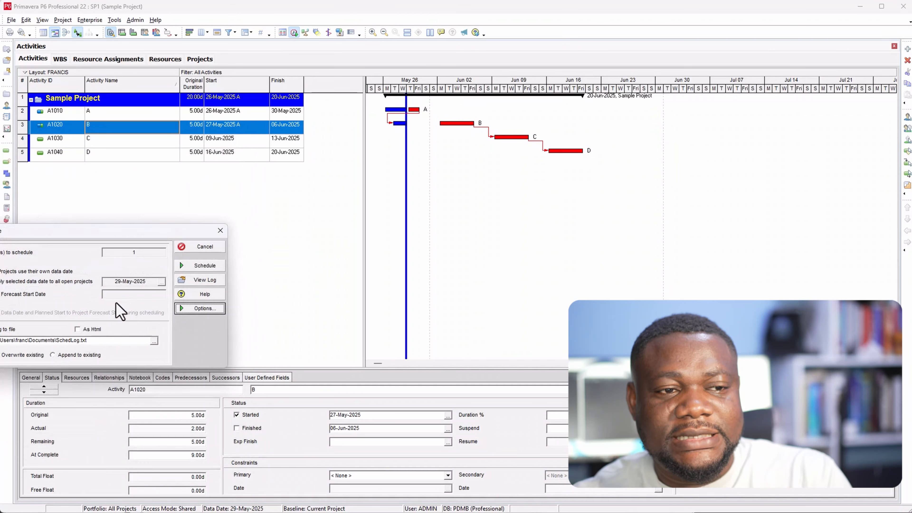
left_click(204, 266)
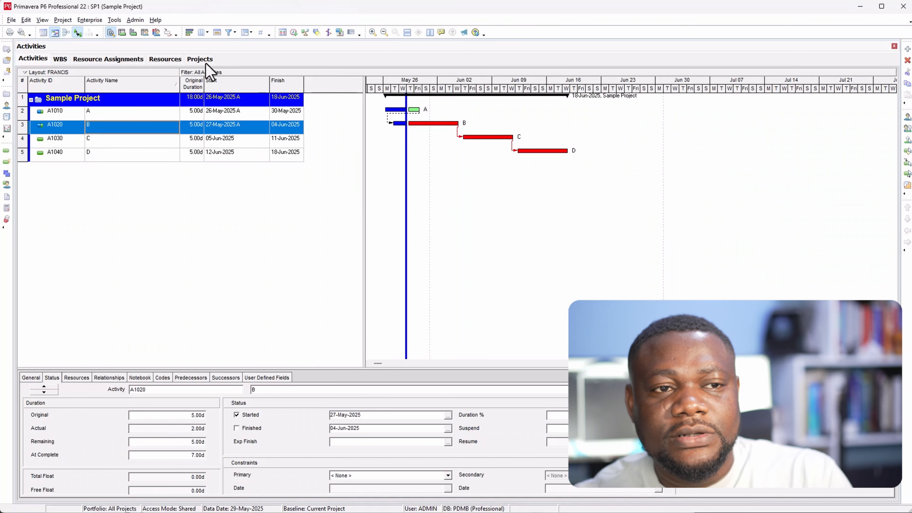
Switch the scheduling of progressed activities to Retained Logic, save the changed settings, and reschedule the project.
left_click(294, 33)
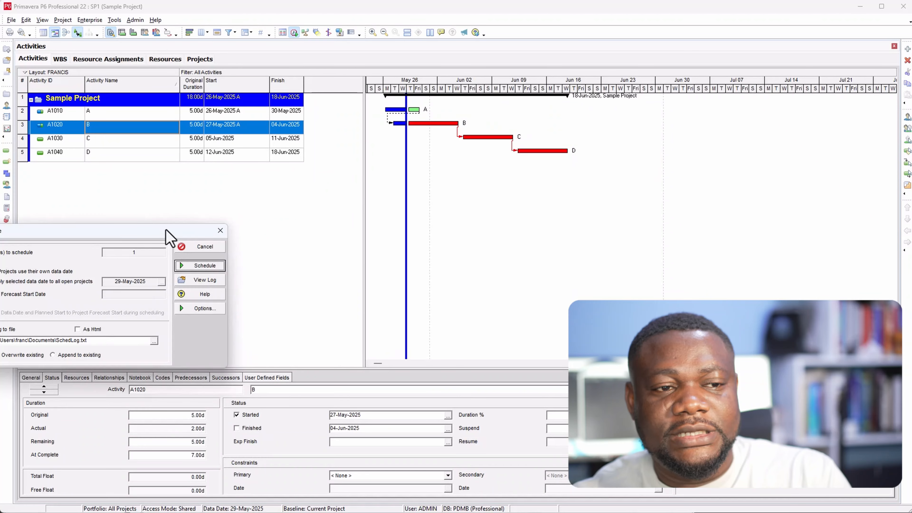
left_click_drag(168, 237, 585, 169)
left_click(623, 240)
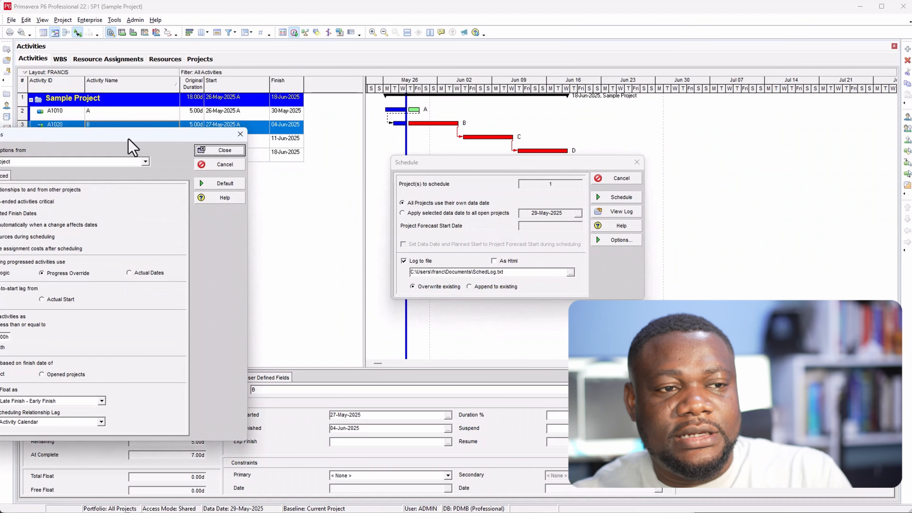
left_click_drag(128, 139, 421, 132)
left_click(284, 266)
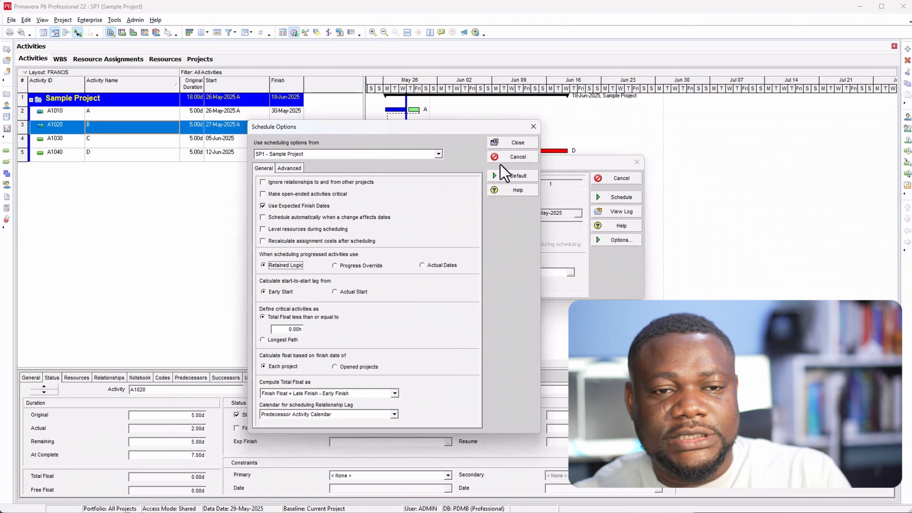
left_click(510, 143)
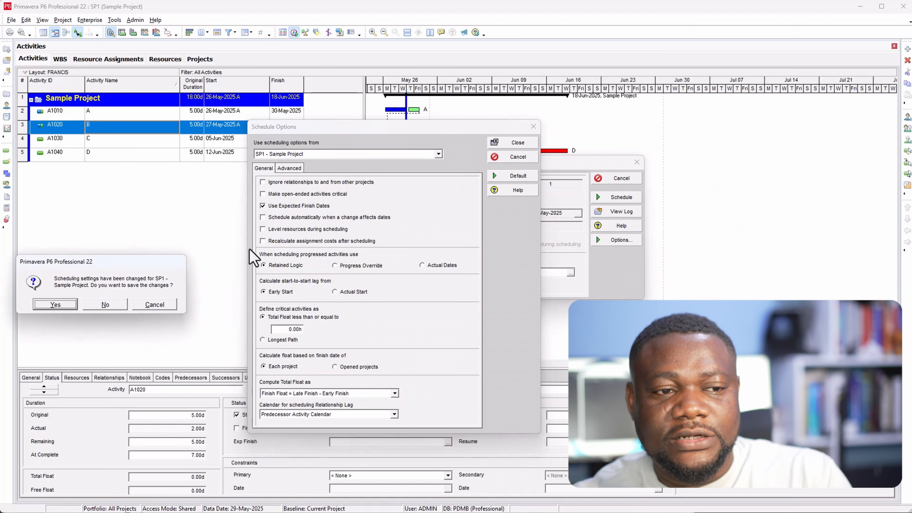
left_click(55, 303)
left_click(614, 199)
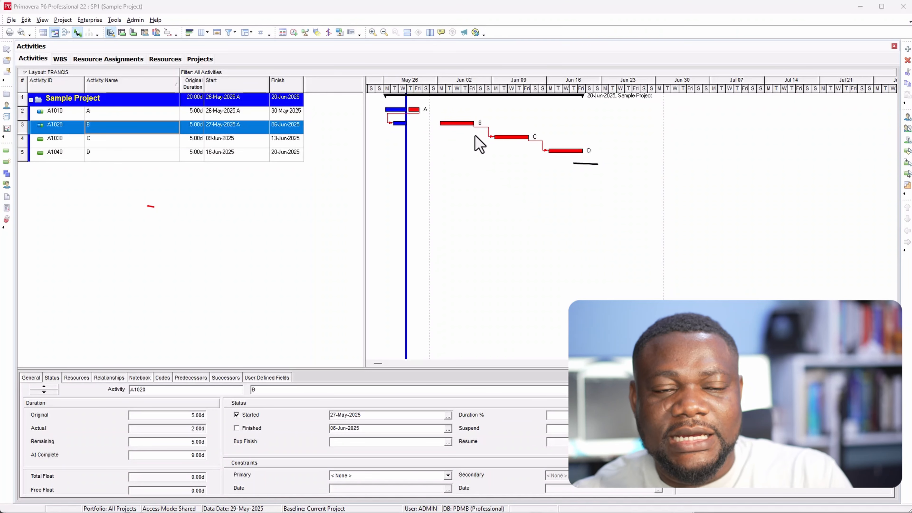
mouse_move(414, 135)
left_mouse_down()
mouse_move(440, 129)
mouse_move(416, 141)
left_mouse_up()
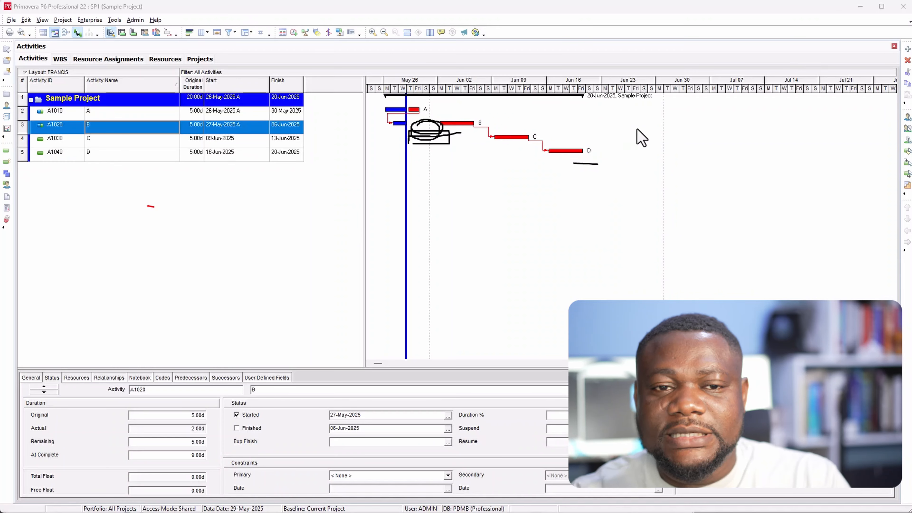
left_click_drag(705, 132, 708, 152)
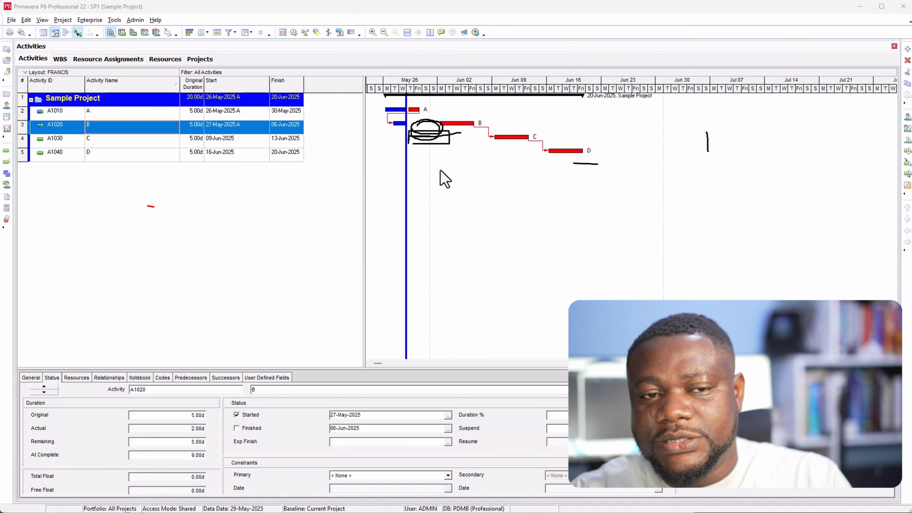